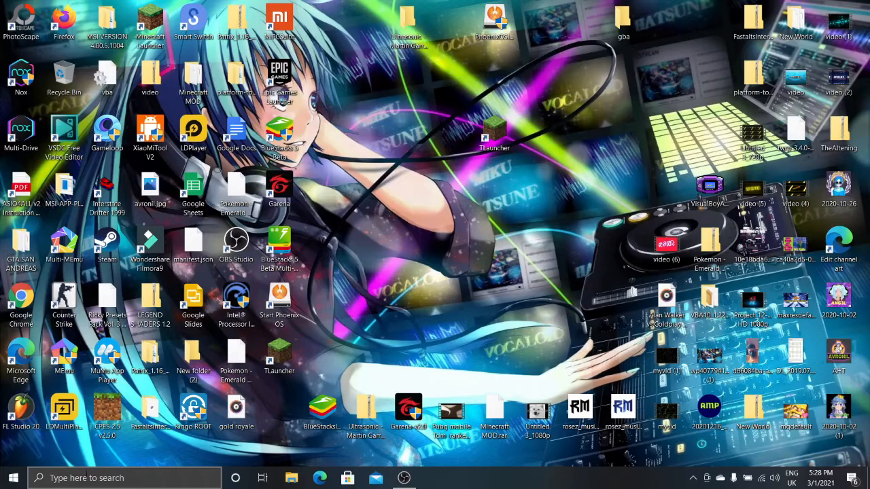
Open Settings, check the Windows Update page under Update & Security, and close Settings
left_click(4, 479)
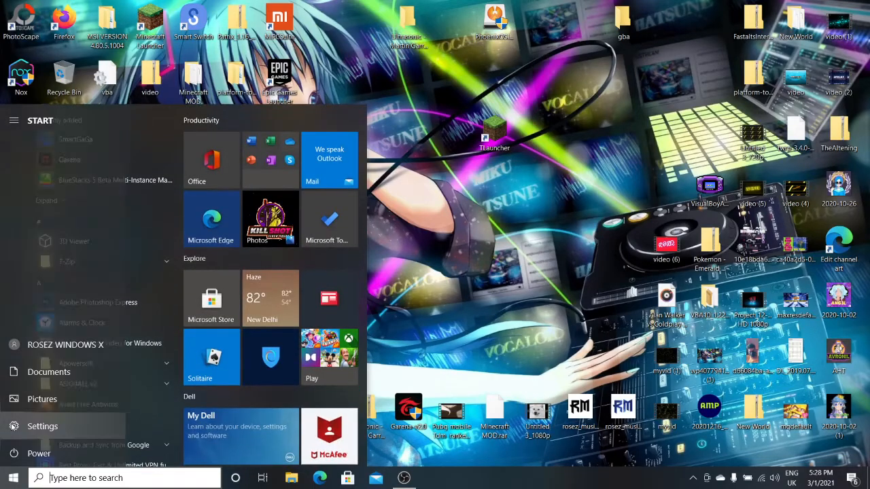
left_click(13, 426)
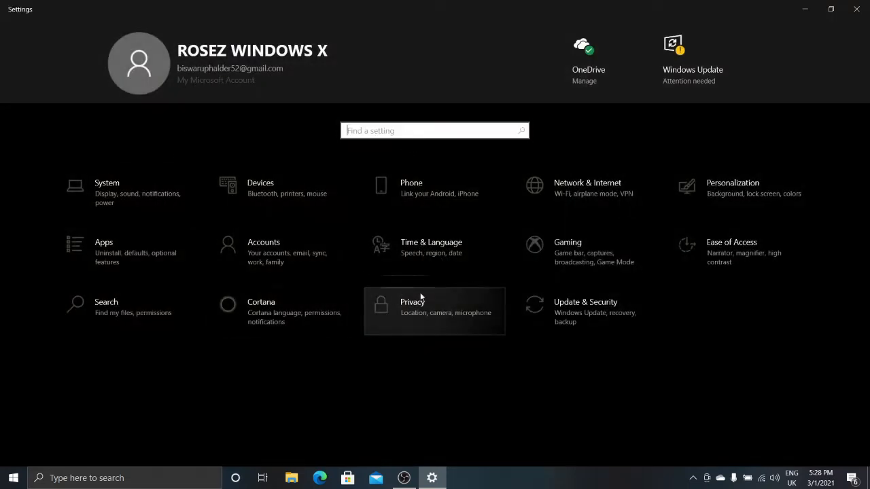
left_click(571, 311)
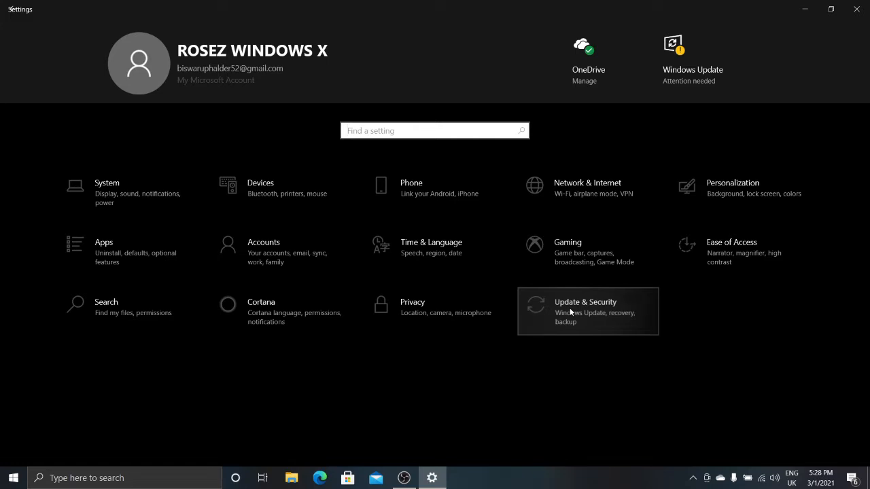
left_click(571, 312)
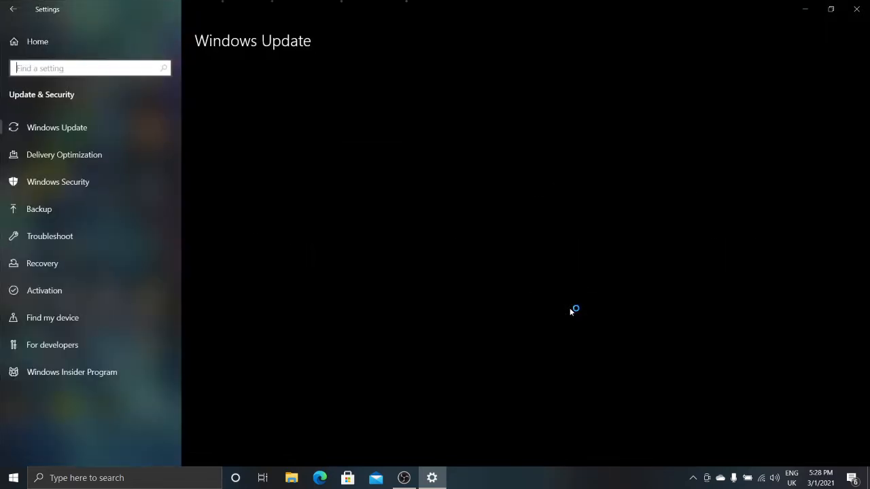
left_click(93, 128)
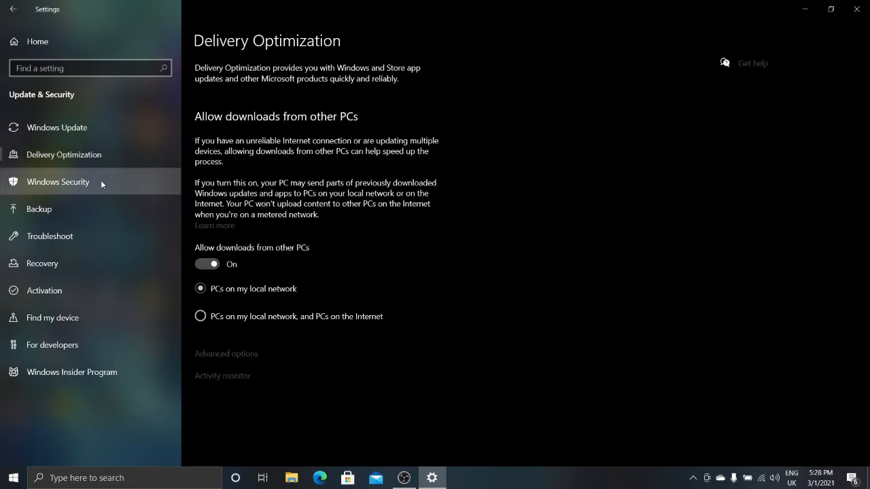
left_click(99, 134)
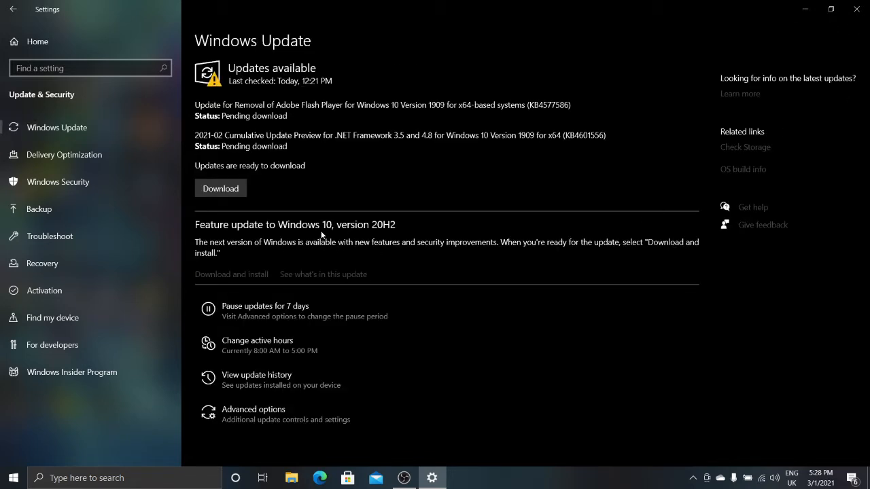
left_click(856, 9)
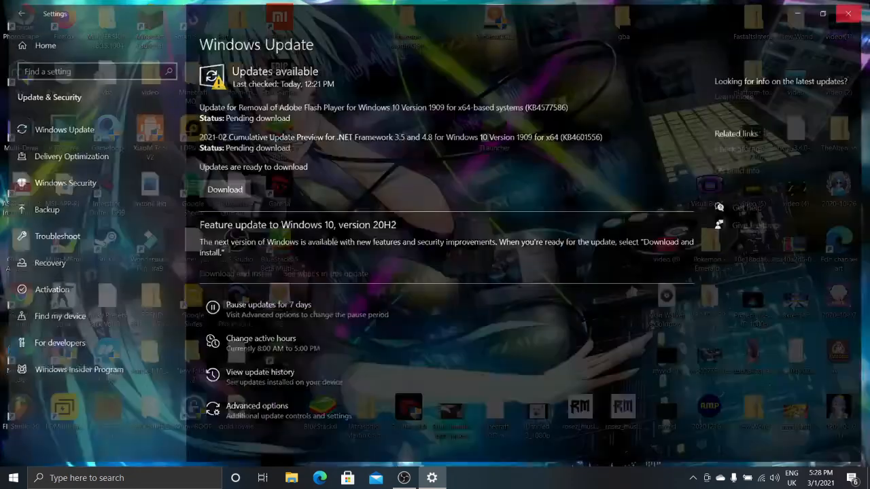
Search for This PC, open its Manage console, and go to Disk Management
left_click(14, 478)
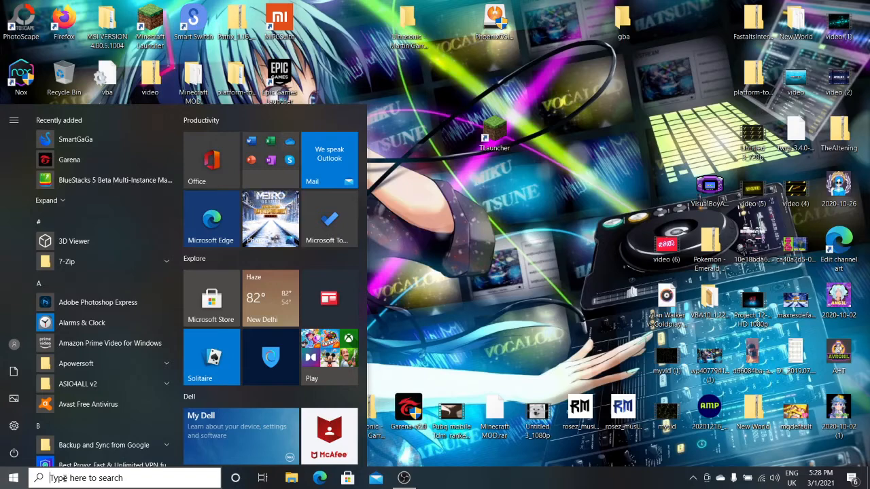
type("my")
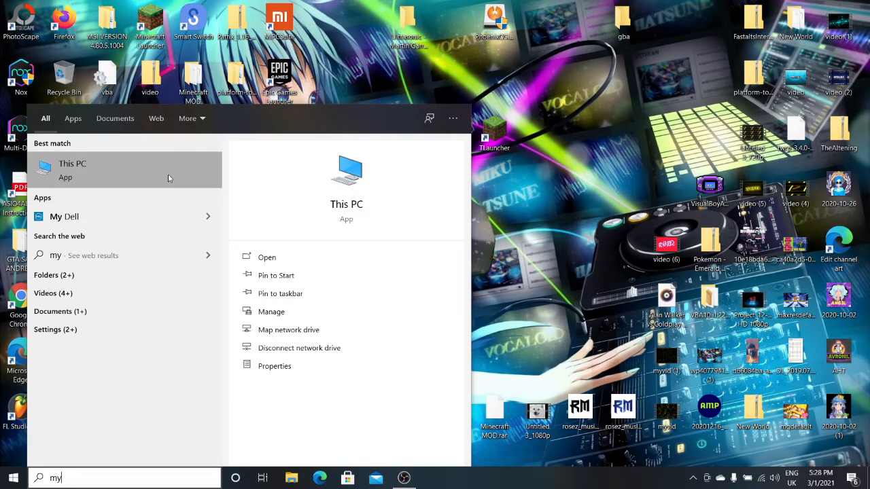
left_click(287, 312)
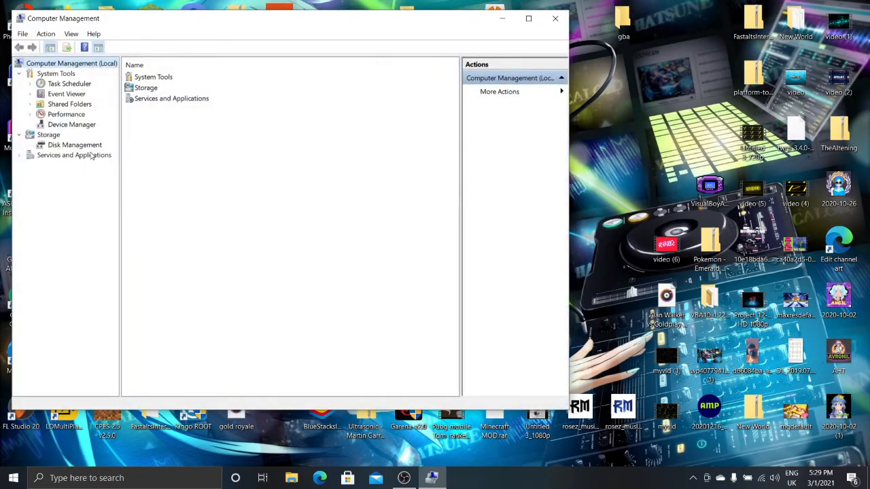
left_click(96, 145)
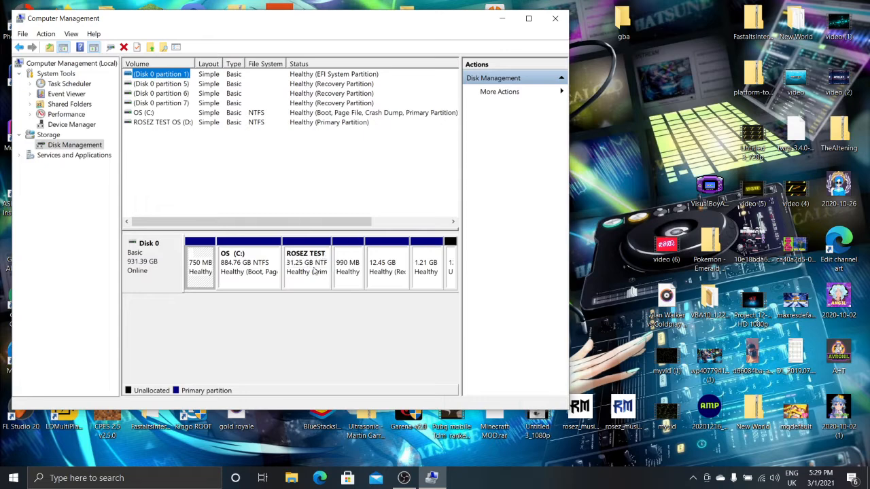
Maximize the Computer Management window
right_click(255, 266)
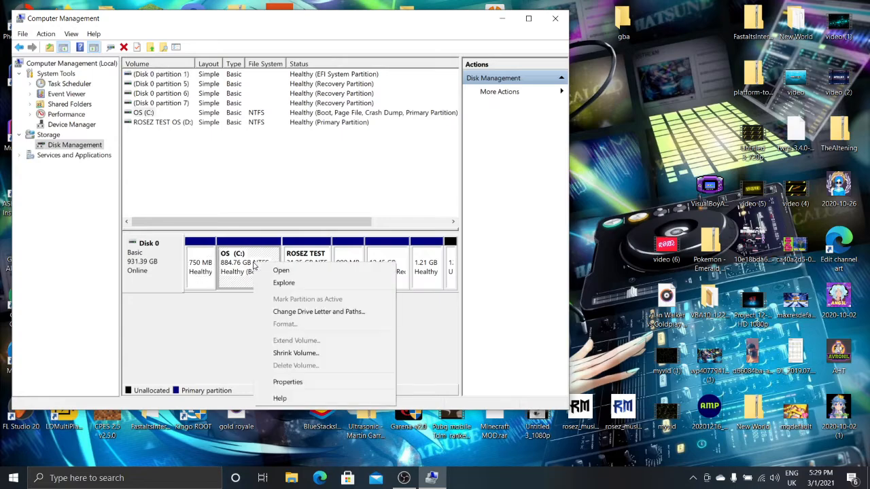
left_click(530, 21)
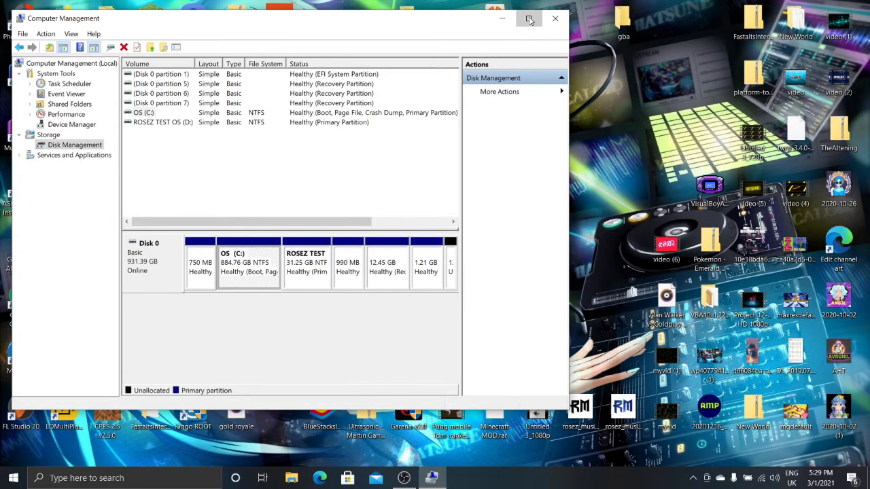
left_click(530, 20)
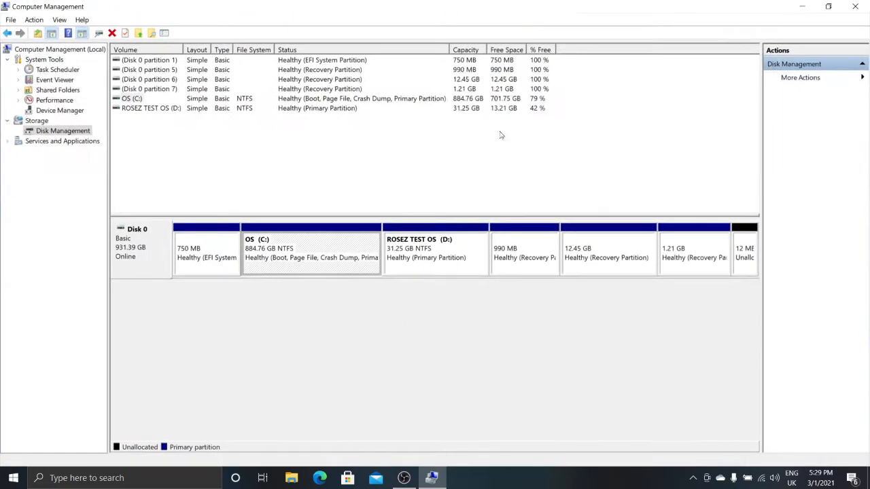
Open Shrink Volume for the OS (C:) partition
right_click(307, 242)
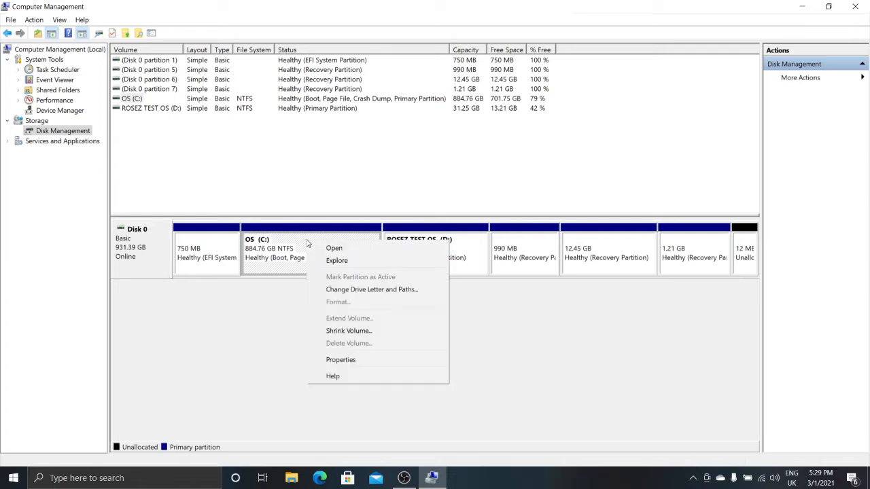
left_click(324, 332)
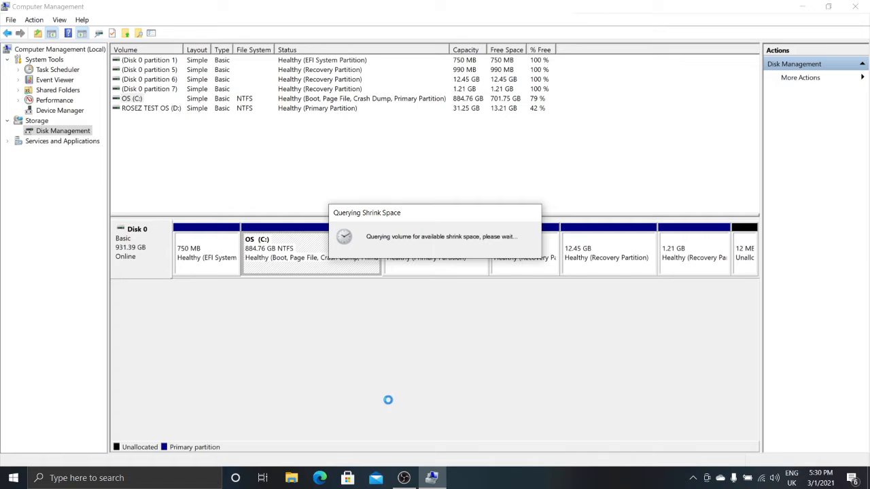
mouse_move(394, 481)
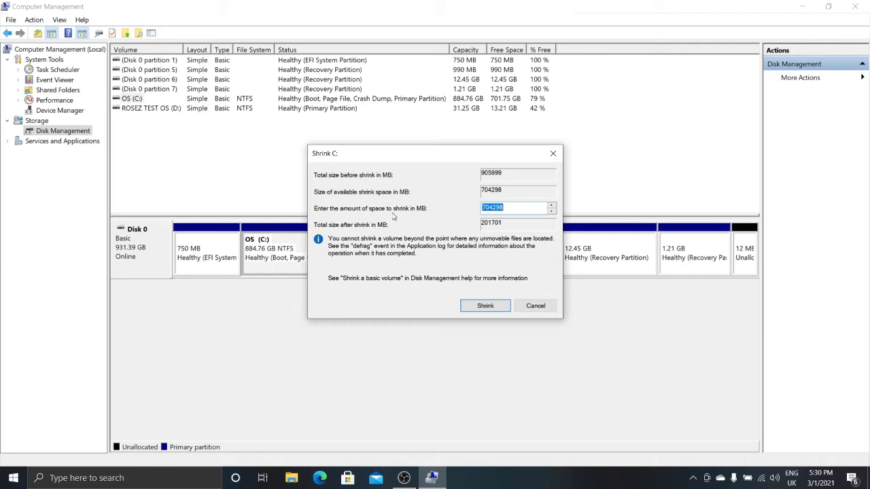
Set the amount of space to shrink to 64000 MB and shrink the C: volume
left_click(542, 209)
key("BackSpace")
key("BackSpace")
key("BackSpace")
key("BackSpace")
key("BackSpace")
key("BackSpace")
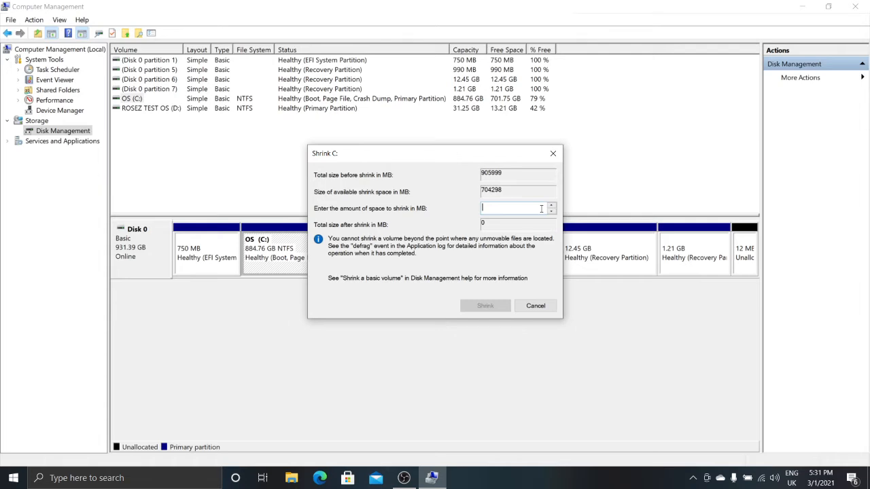
type("64")
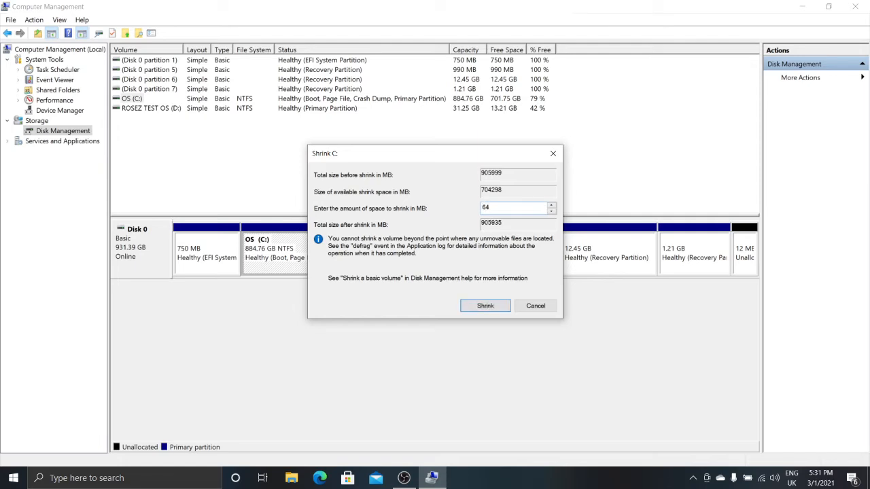
type("000")
key("BackSpace")
key("BackSpace")
key("BackSpace")
key("BackSpace")
key("BackSpace")
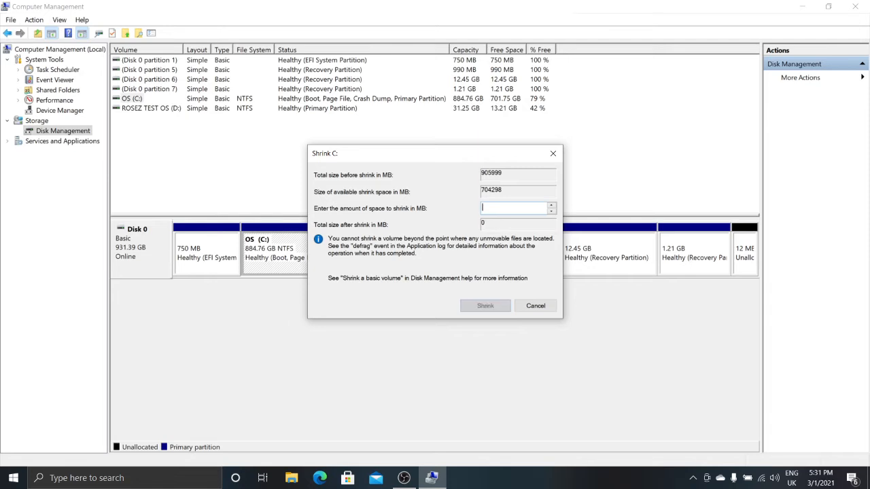
type("10")
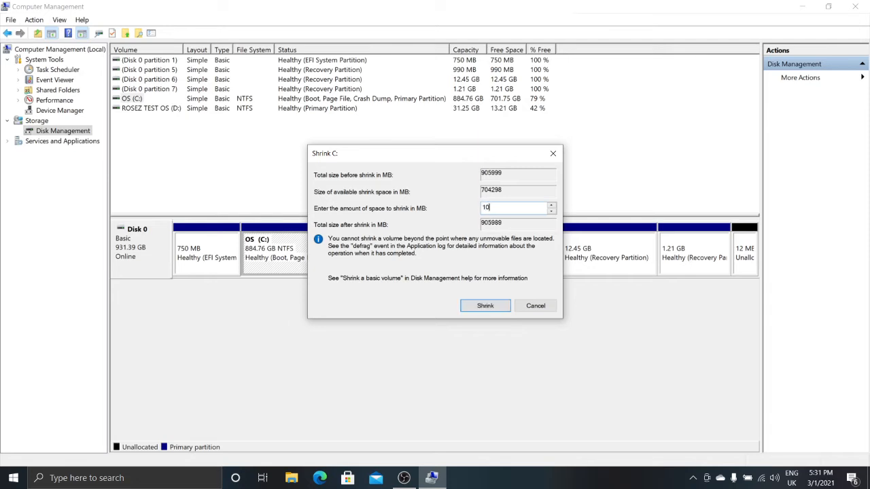
type("0000")
key("BackSpace")
key("BackSpace")
key("BackSpace")
key("BackSpace")
key("BackSpace")
key("BackSpace")
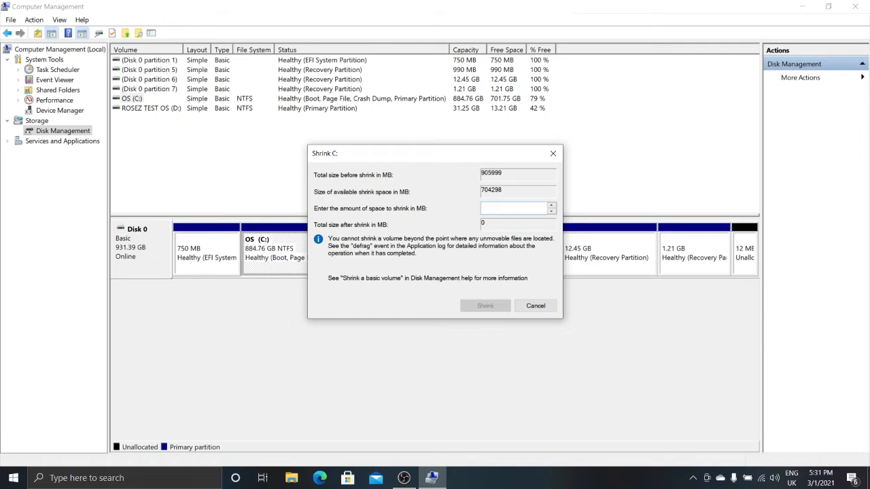
type("64")
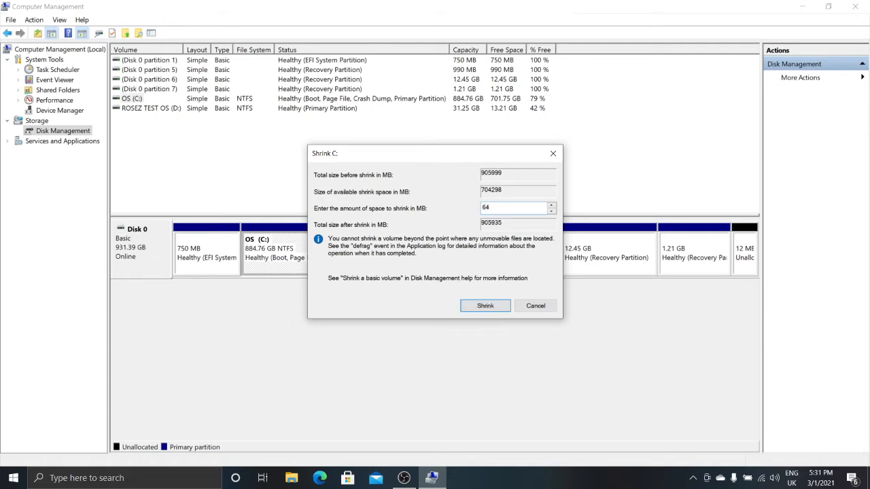
type("000")
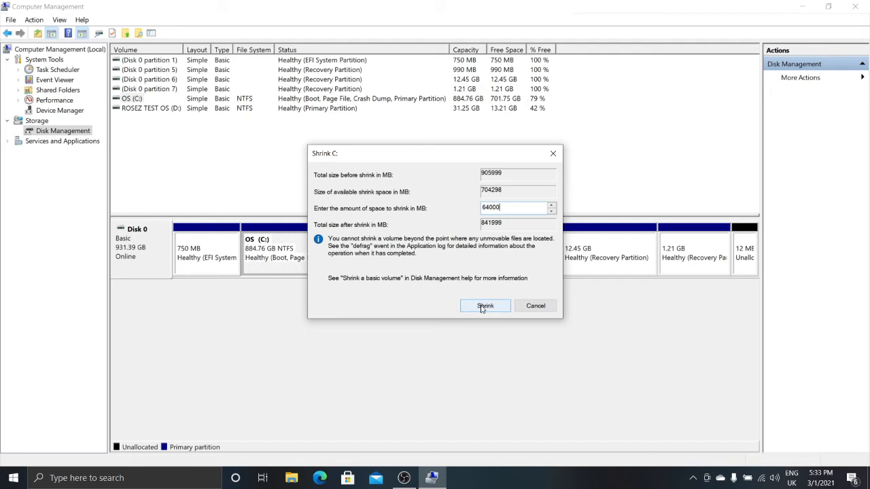
left_click(481, 305)
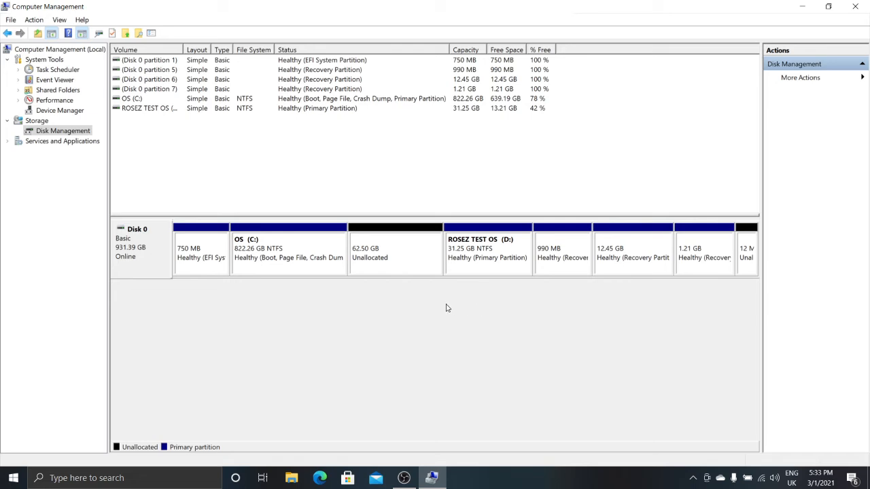
Start a New Simple Volume on the unallocated space and keep the full 63999 MB size
right_click(391, 257)
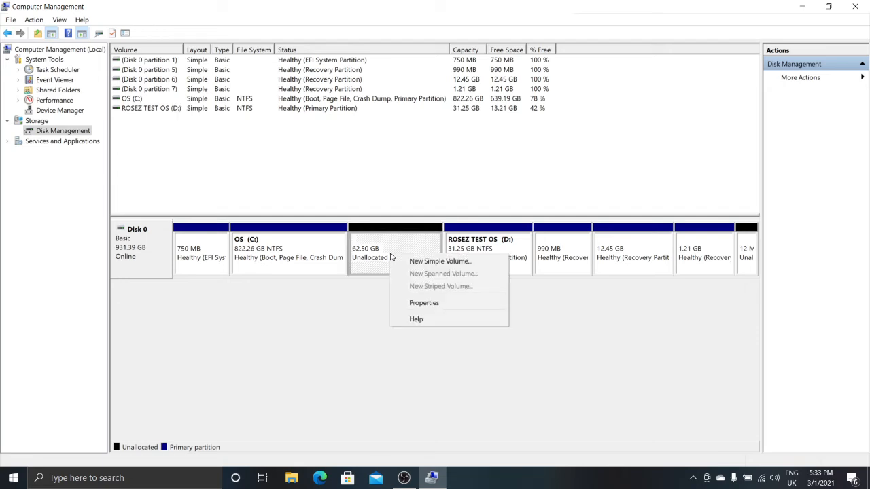
left_click(426, 263)
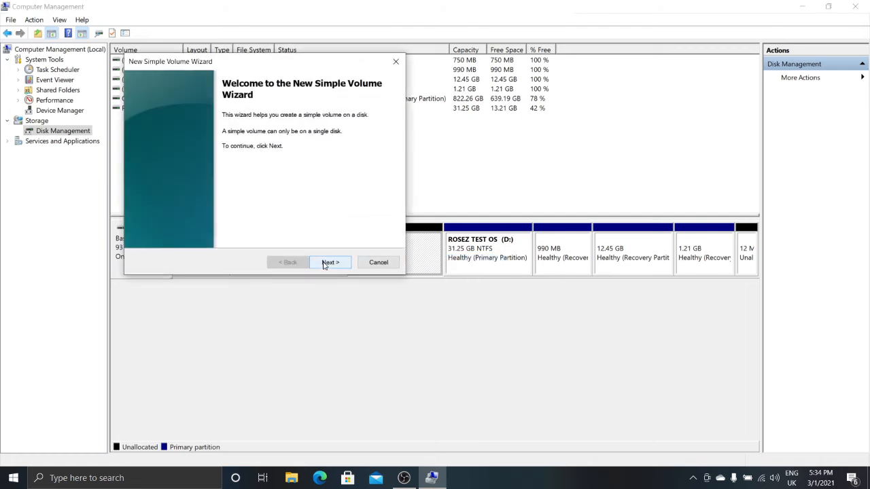
left_click(324, 265)
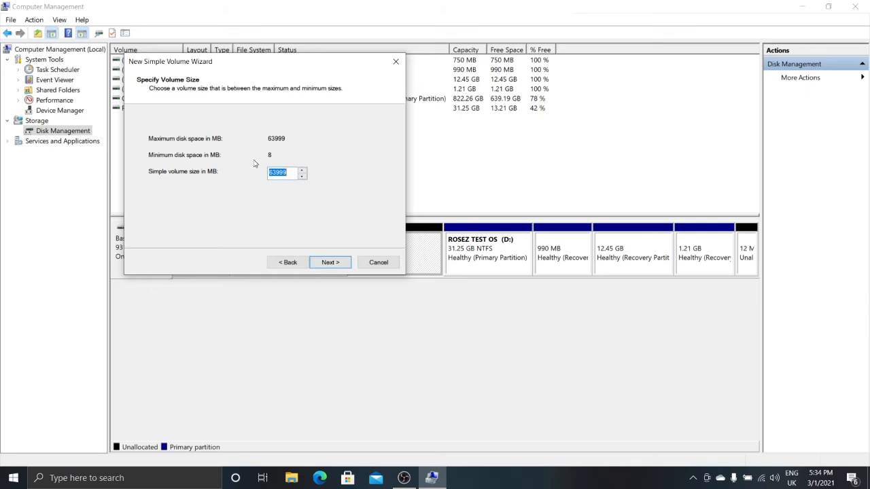
left_click(333, 264)
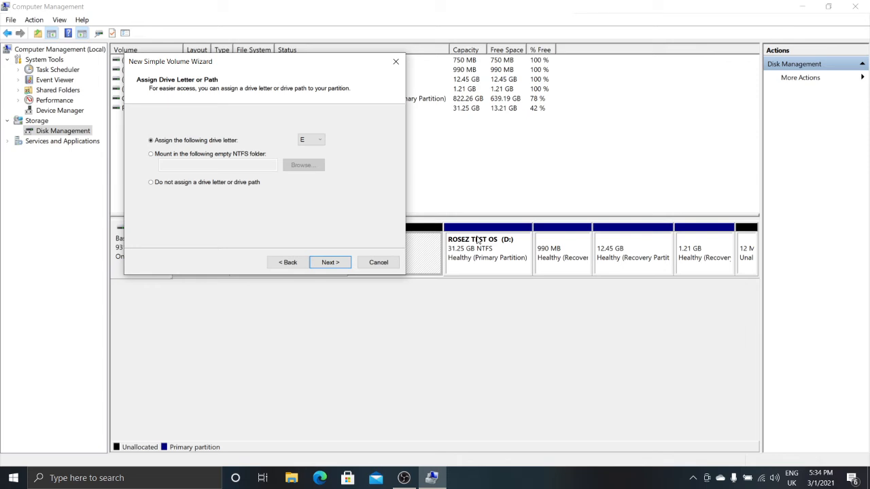
Keep drive letter E for the new volume and continue
left_click(317, 142)
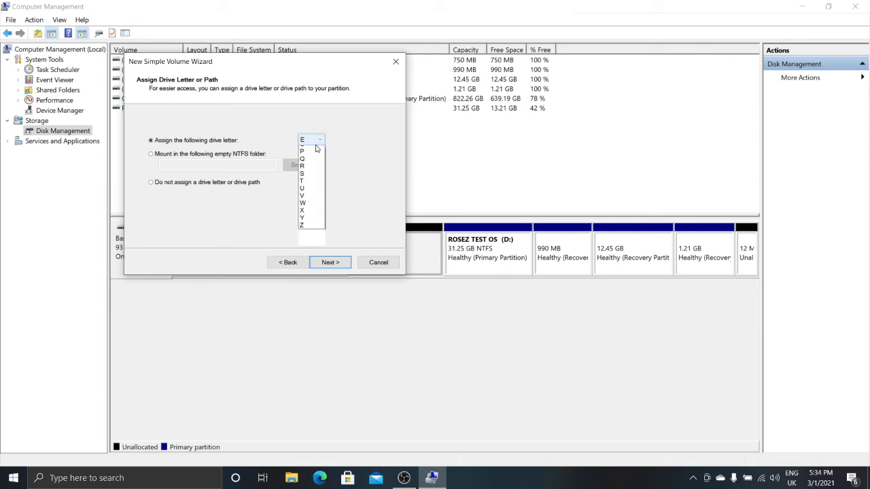
left_click(321, 141)
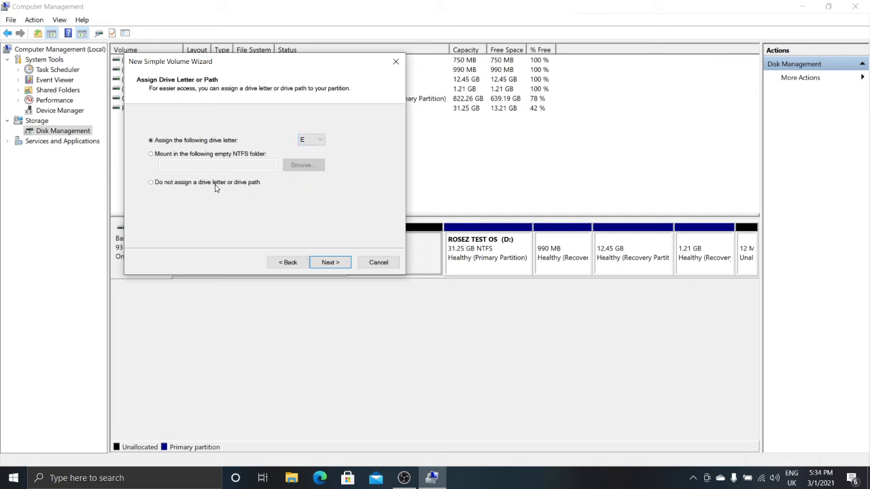
left_click(330, 262)
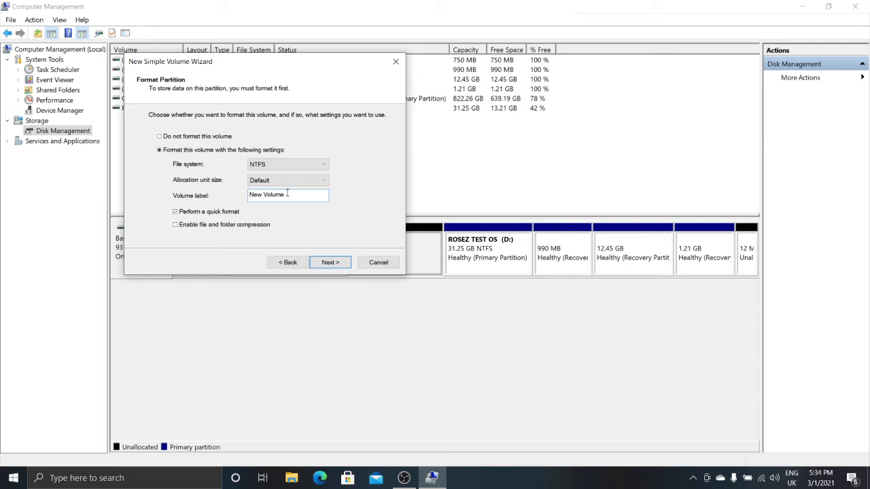
Set the new volume's label to ROSEZ OS and continue with NTFS quick format
key("BackSpace")
key("BackSpace")
key("BackSpace")
key("BackSpace")
key("BackSpace")
key("BackSpace")
key("BackSpace")
key("BackSpace")
key("BackSpace")
key("BackSpace")
type("NEW ")
type("OS")
key("BackSpace")
key("BackSpace")
key("BackSpace")
key("BackSpace")
key("BackSpace")
key("BackSpace")
type("ROSEZ OS")
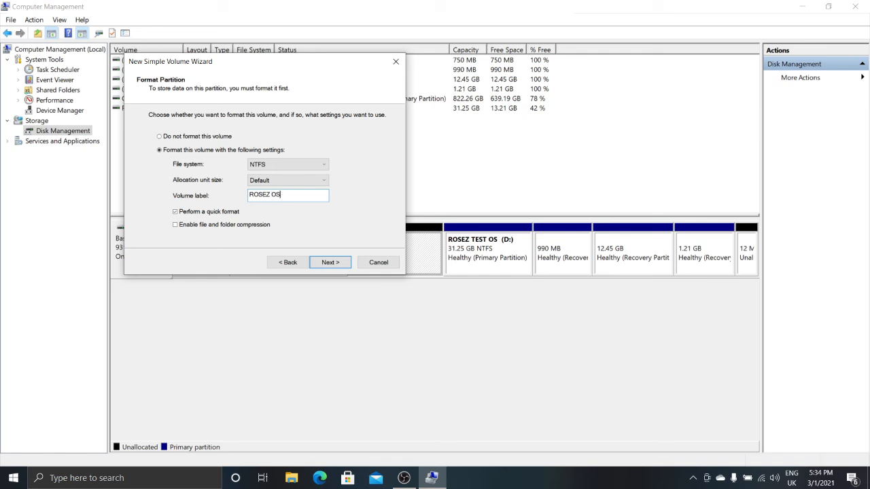
left_click(325, 264)
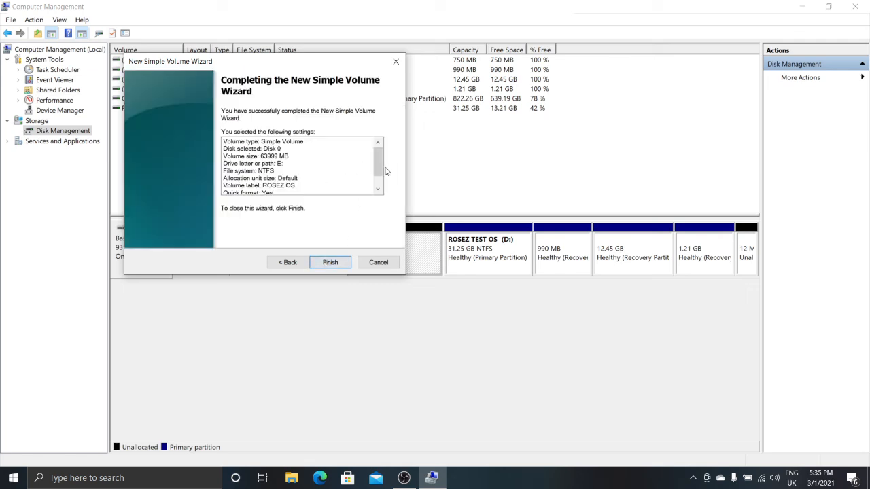
Review the wizard's settings summary and finish creating the volume
mouse_move(375, 156)
left_mouse_down()
mouse_move(378, 172)
mouse_move(381, 158)
left_mouse_up()
left_click(330, 264)
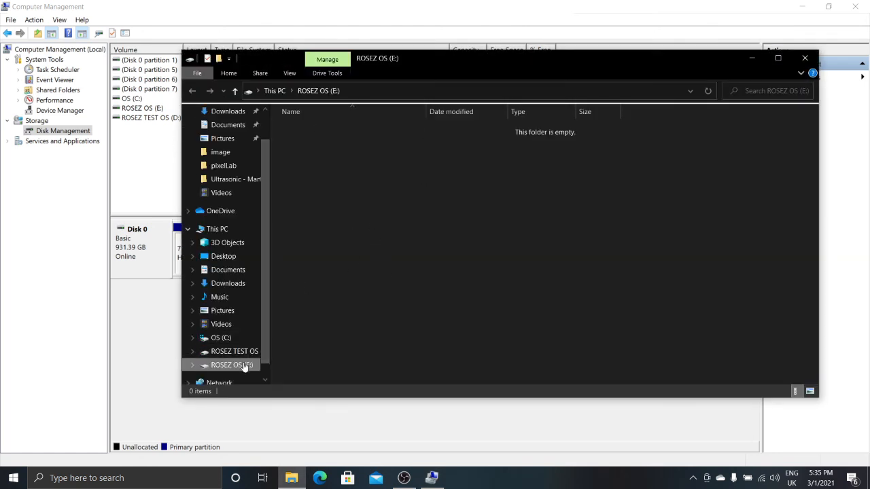
Inspect the drives under This PC, selecting the new ROSEZ OS (E:) drive, then minimize the window
left_click(222, 230)
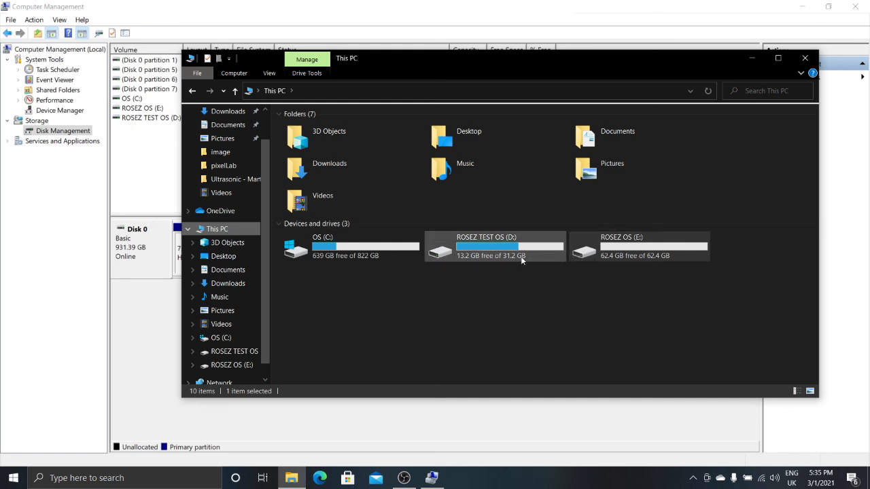
left_click(638, 247)
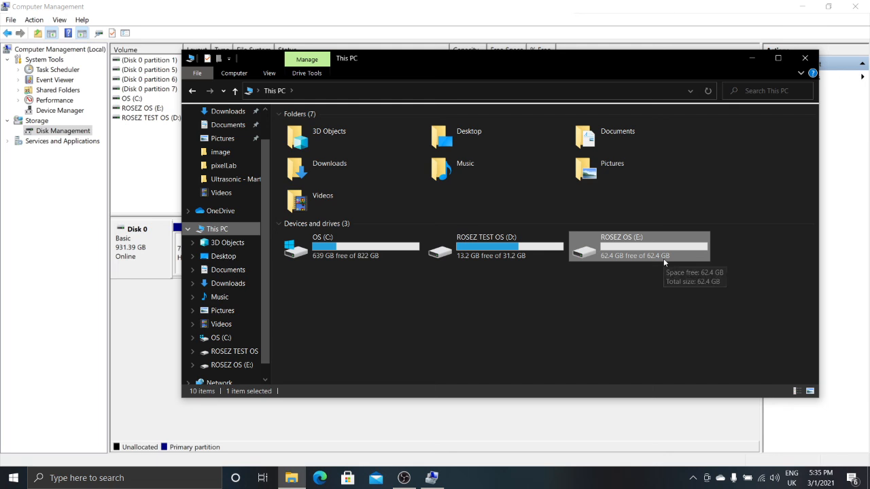
left_click(752, 59)
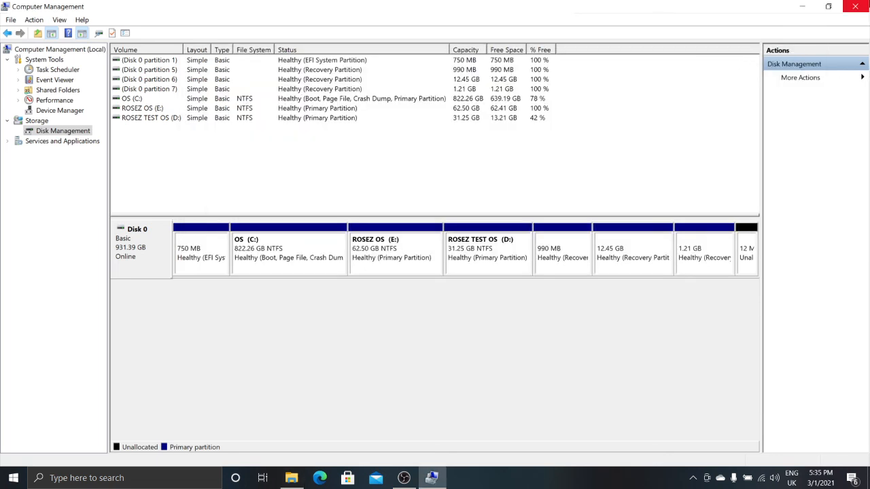
Close Computer Management
left_click(855, 6)
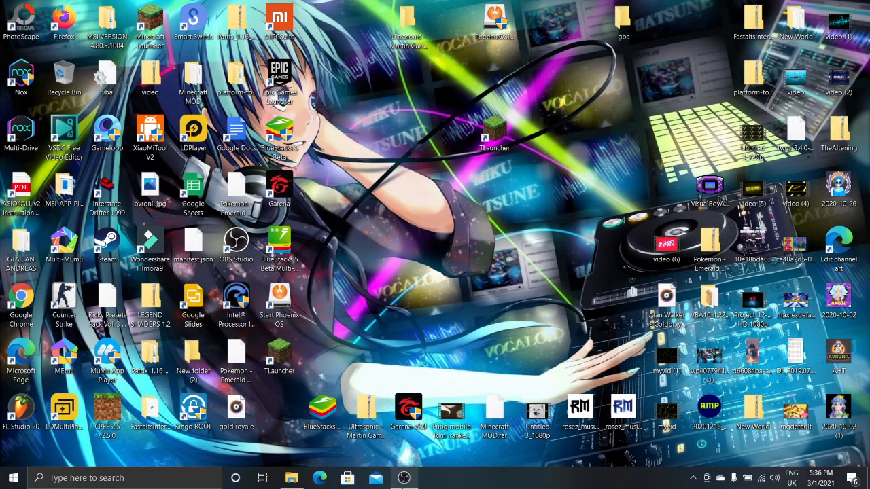
left_click(404, 478)
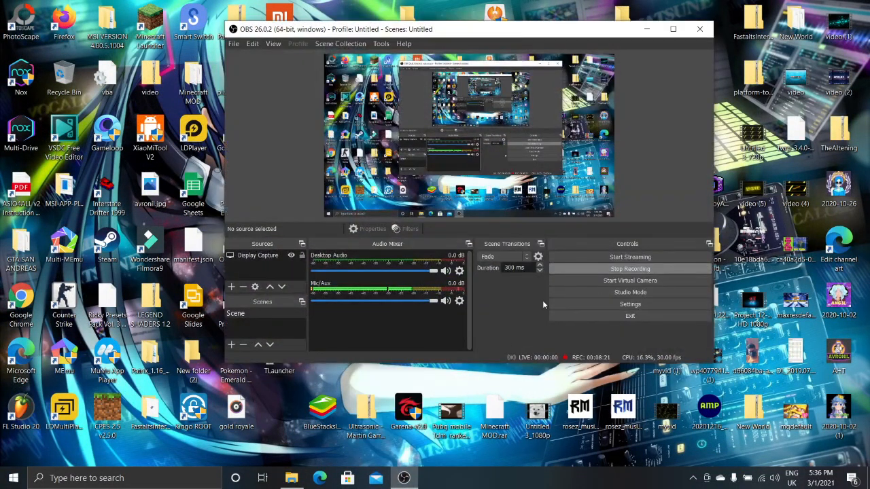